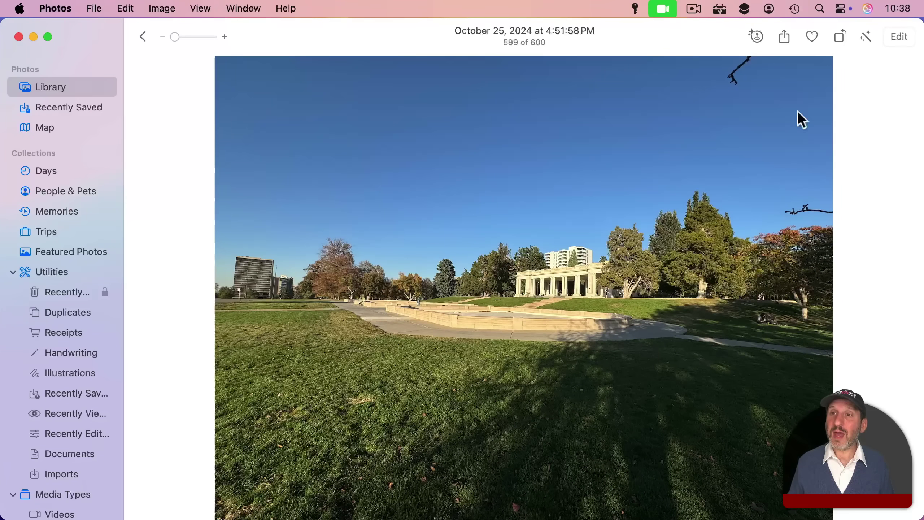
Start editing the park photo and switch to the Clean Up tool.
click(898, 36)
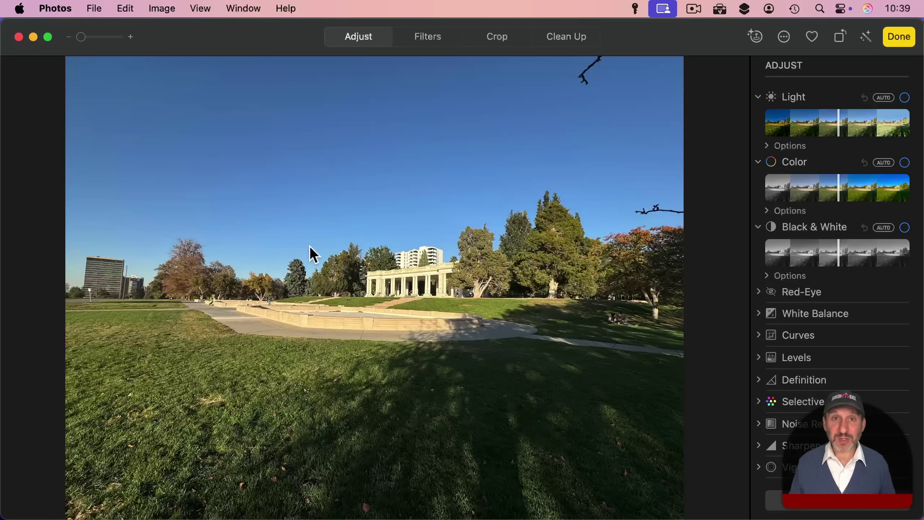
click(569, 44)
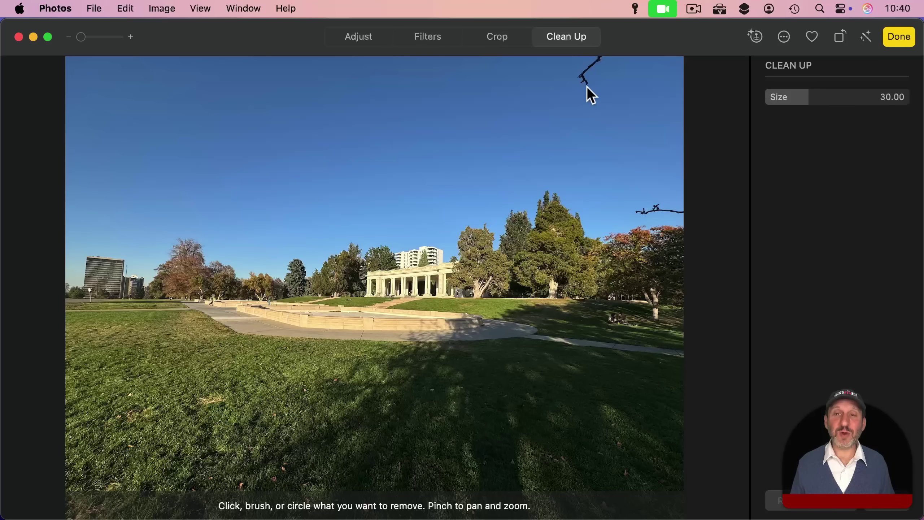
drag(587, 88, 598, 58)
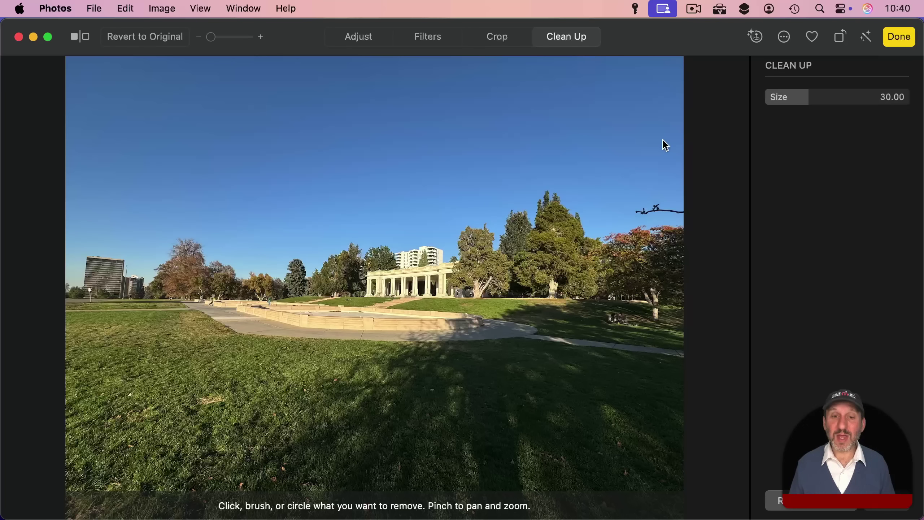
key(super)
key(super+z)
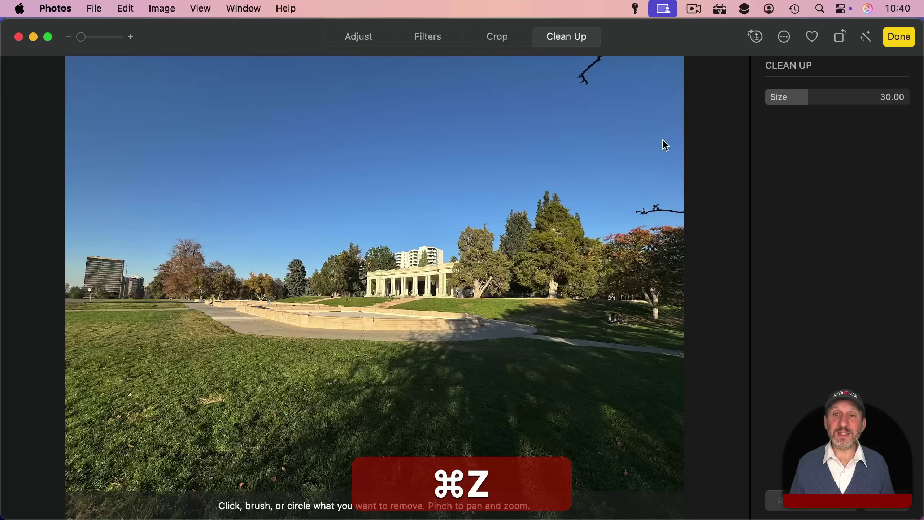
drag(815, 103, 783, 99)
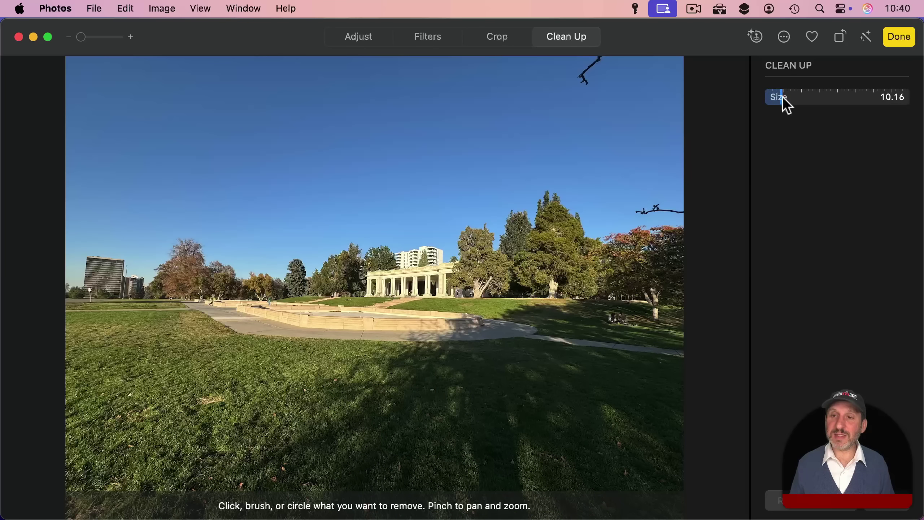
click(583, 79)
drag(582, 75, 600, 57)
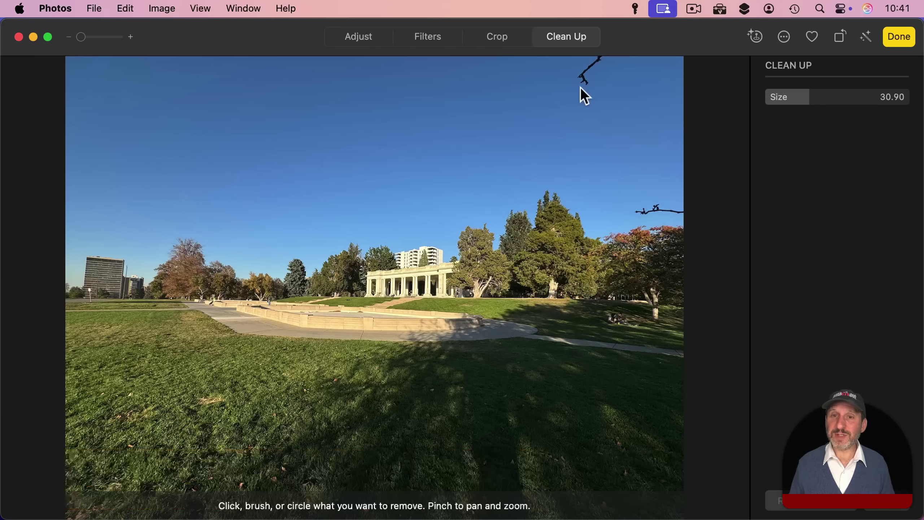
drag(581, 81, 602, 59)
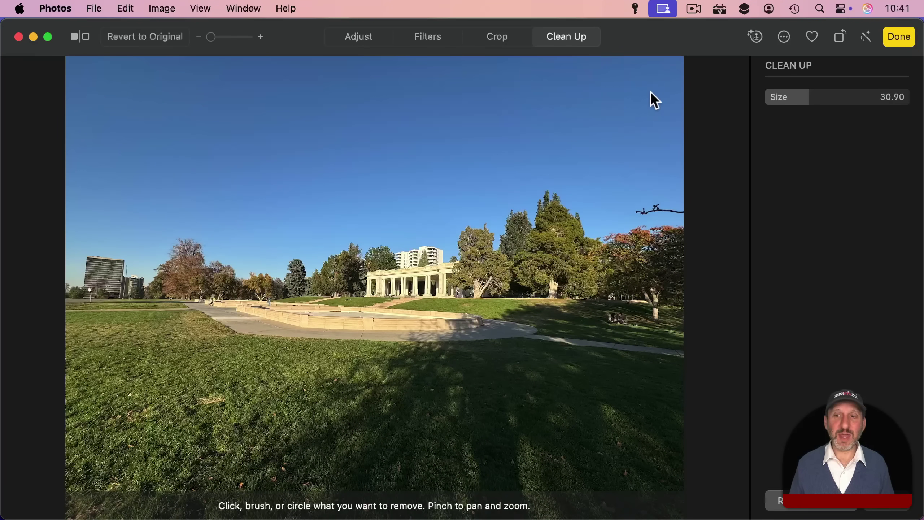
key(super+z)
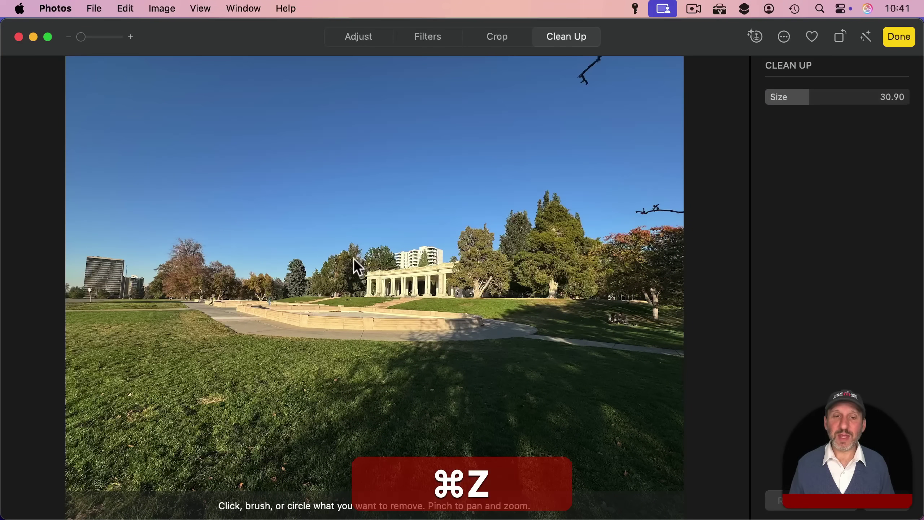
Zoom in and erase the person lying on the lawn and the person sitting near the trees.
scroll(324, 300, up, 5)
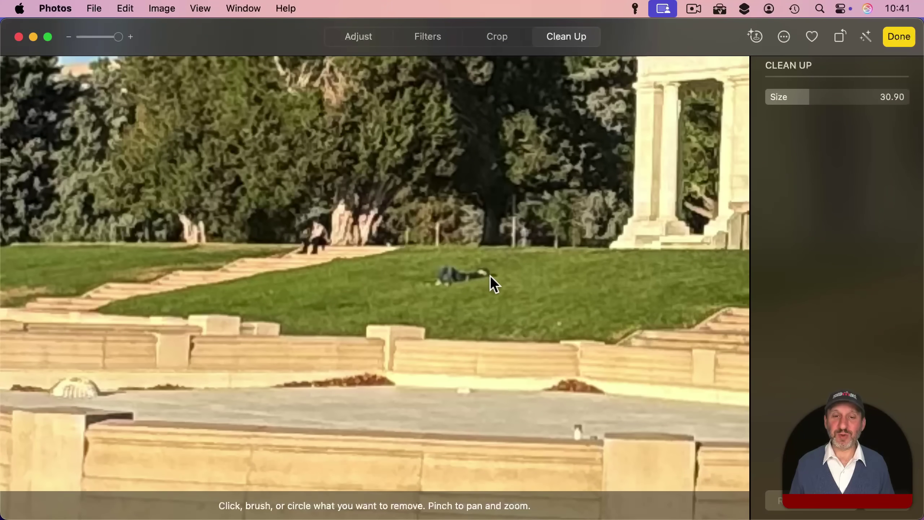
mouse_move(495, 270)
mouse_down()
mouse_move(435, 279)
mouse_move(486, 269)
mouse_up()
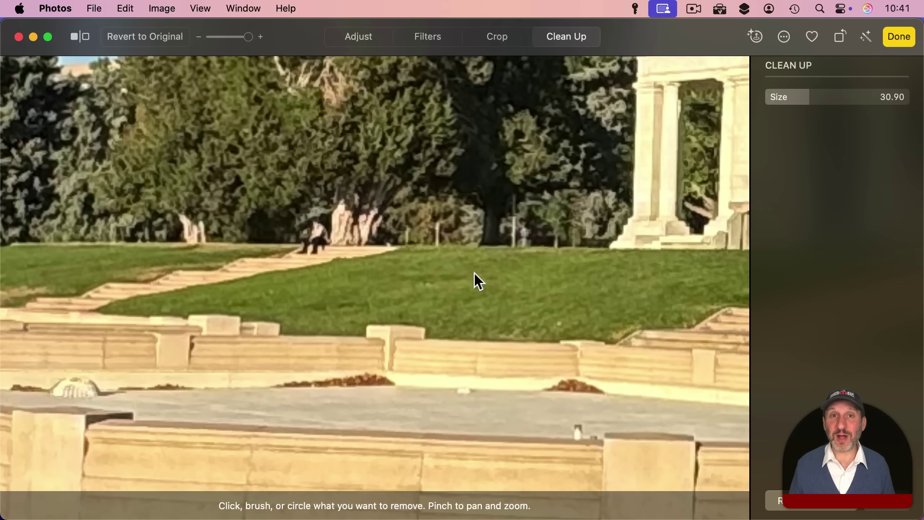
mouse_move(319, 234)
mouse_down()
mouse_move(309, 227)
mouse_move(309, 242)
mouse_move(320, 233)
mouse_move(308, 245)
mouse_up()
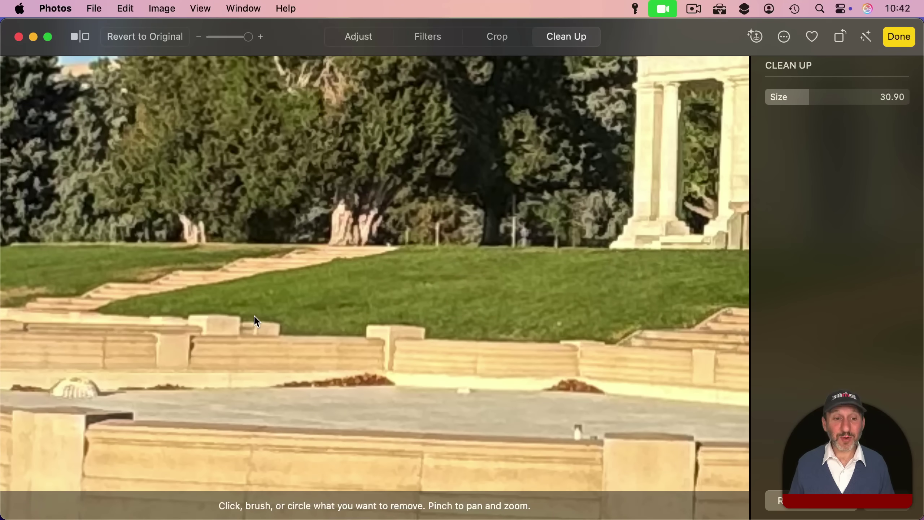
Erase the man in the green jacket on the wall, then zoom out and undo that removal.
scroll(254, 315, left, 10)
scroll(254, 315, left, 10)
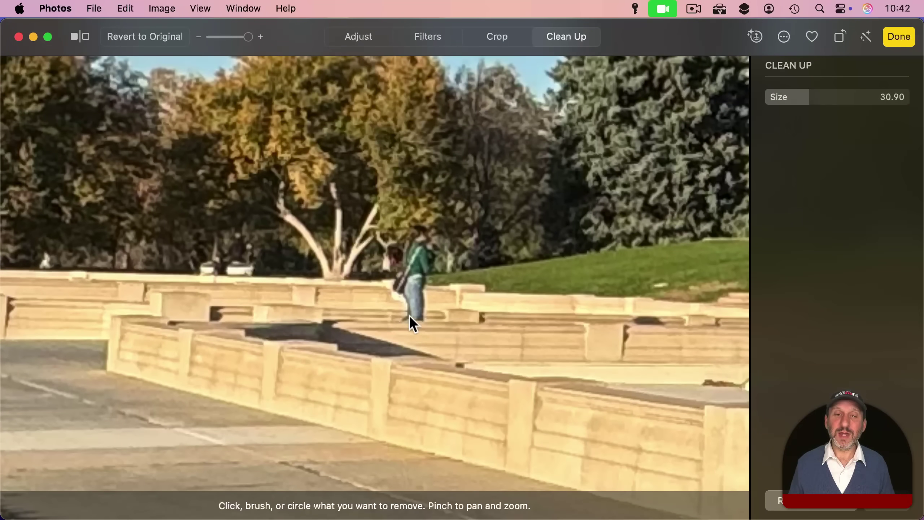
mouse_move(423, 233)
mouse_down()
mouse_move(410, 251)
mouse_move(423, 253)
mouse_move(427, 271)
mouse_move(403, 282)
mouse_move(418, 306)
mouse_move(410, 317)
mouse_move(418, 235)
mouse_up()
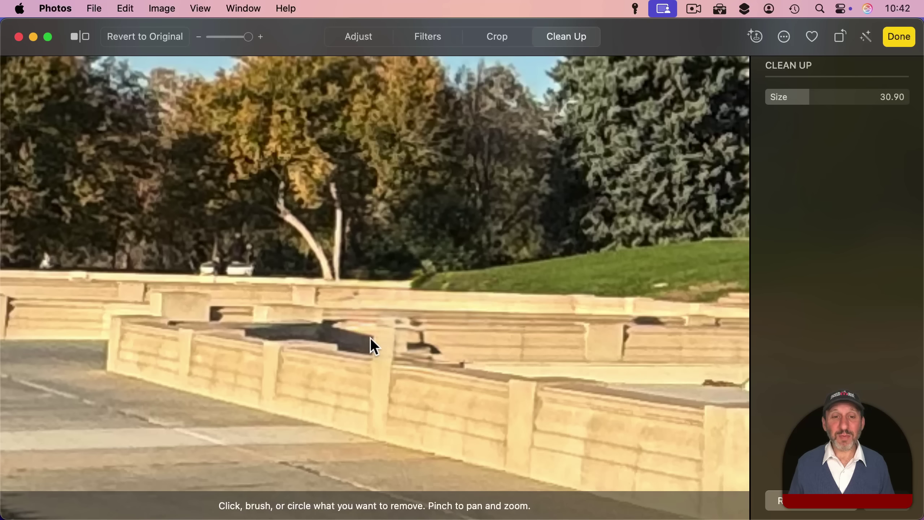
scroll(370, 338, down, 5)
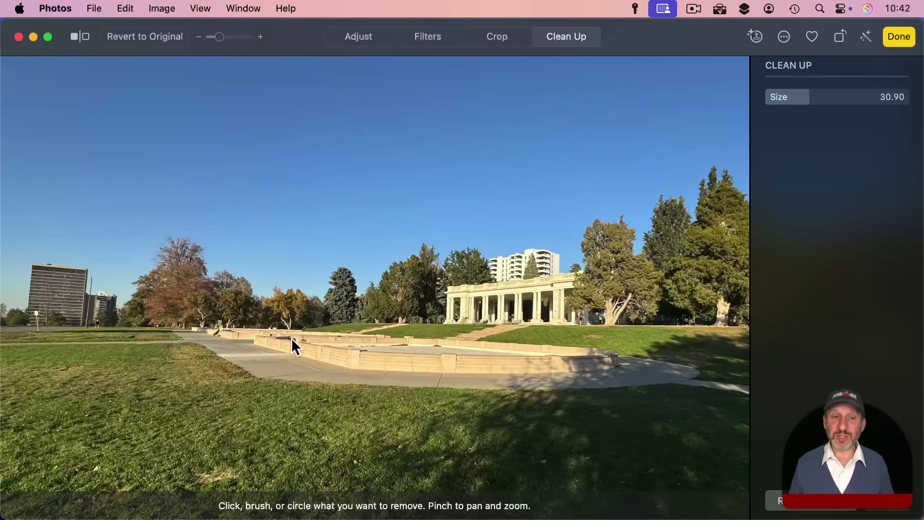
key(super+z)
drag(813, 98, 776, 98)
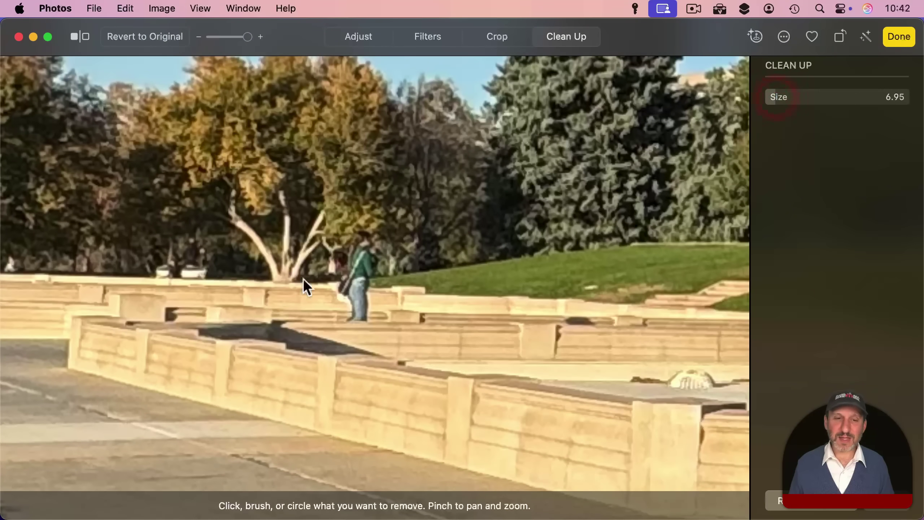
click(357, 237)
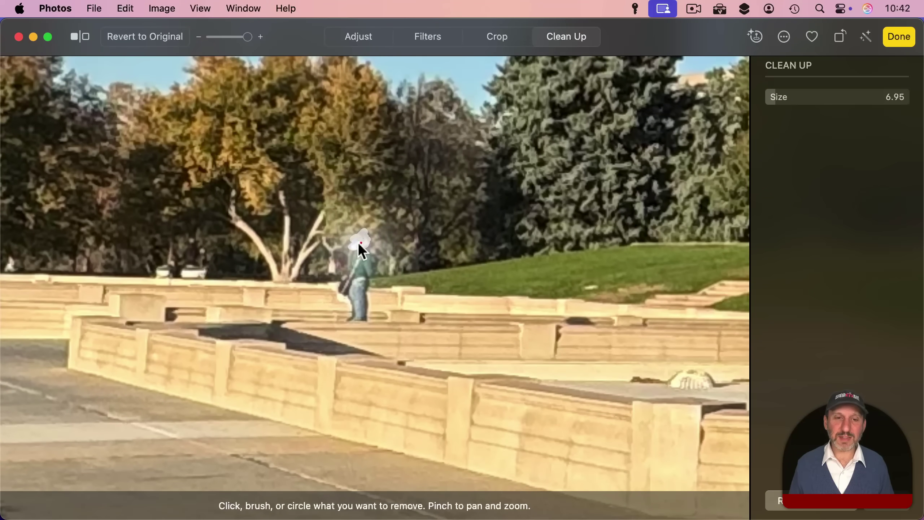
click(357, 251)
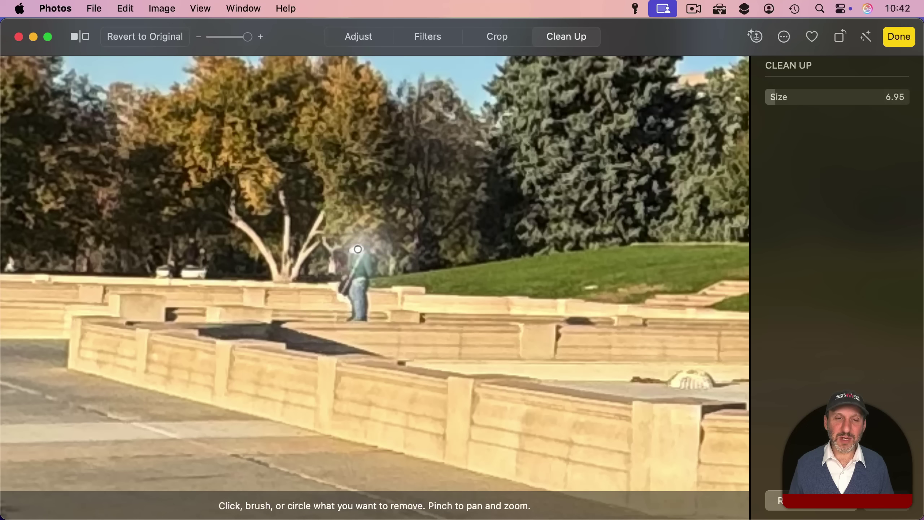
click(353, 255)
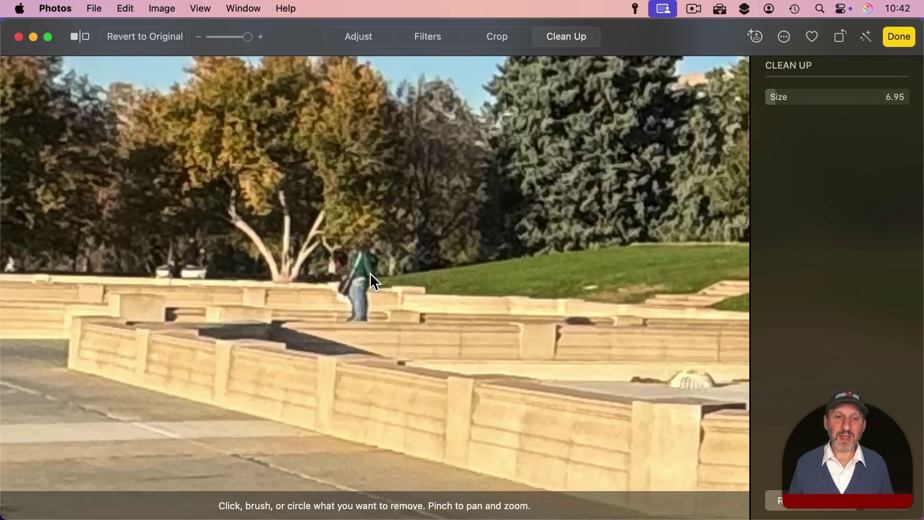
click(355, 262)
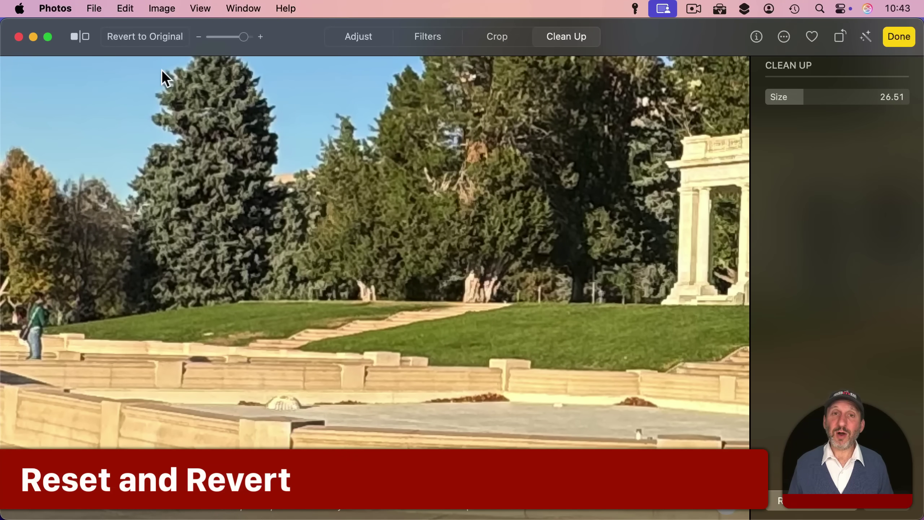
Compare the edited and unedited park photo, then revert it to the original.
click(85, 42)
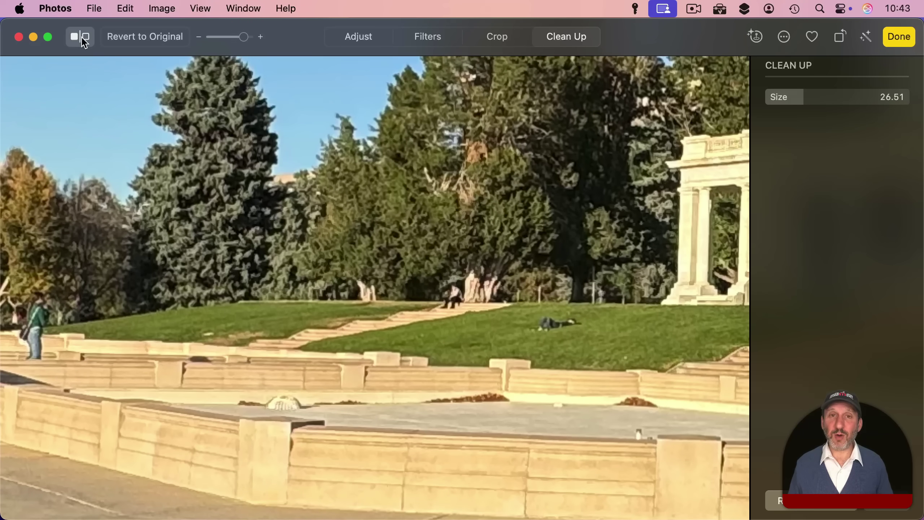
click(84, 43)
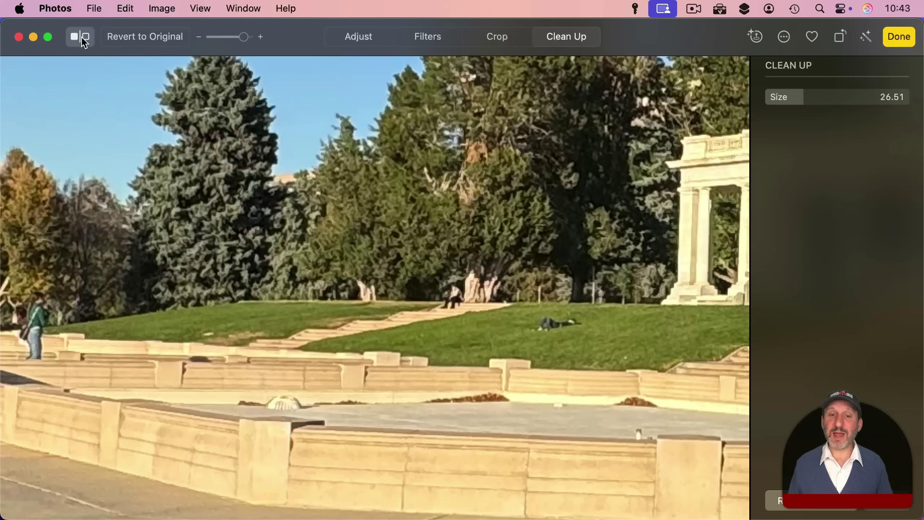
click(84, 43)
click(85, 43)
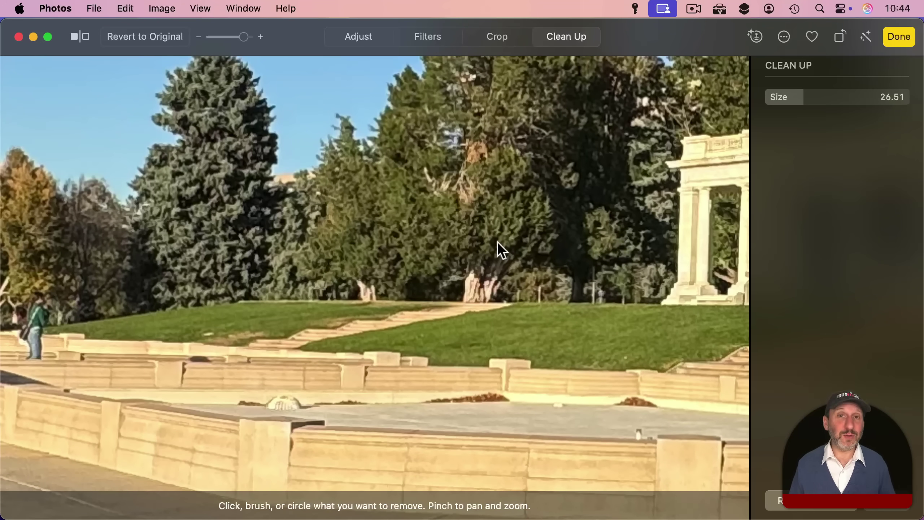
click(142, 39)
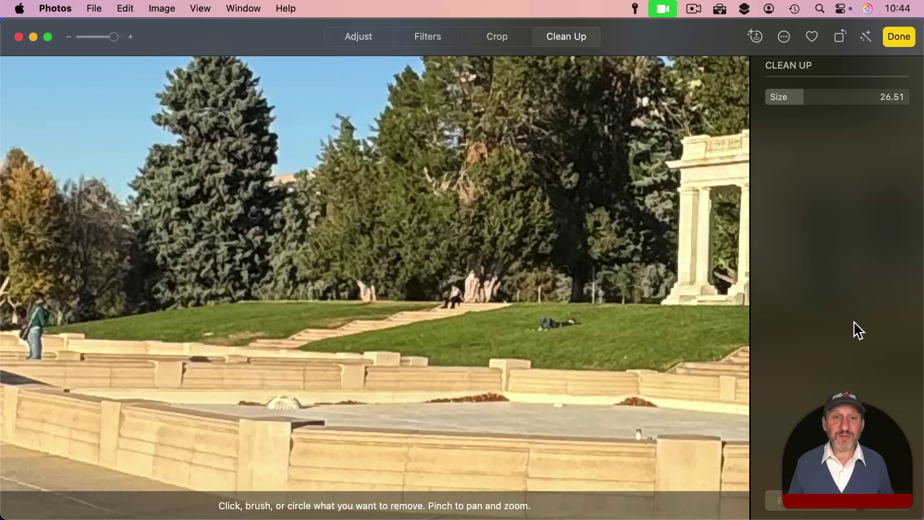
In Adjust, lower the Light slider and raise the Color slider.
click(350, 38)
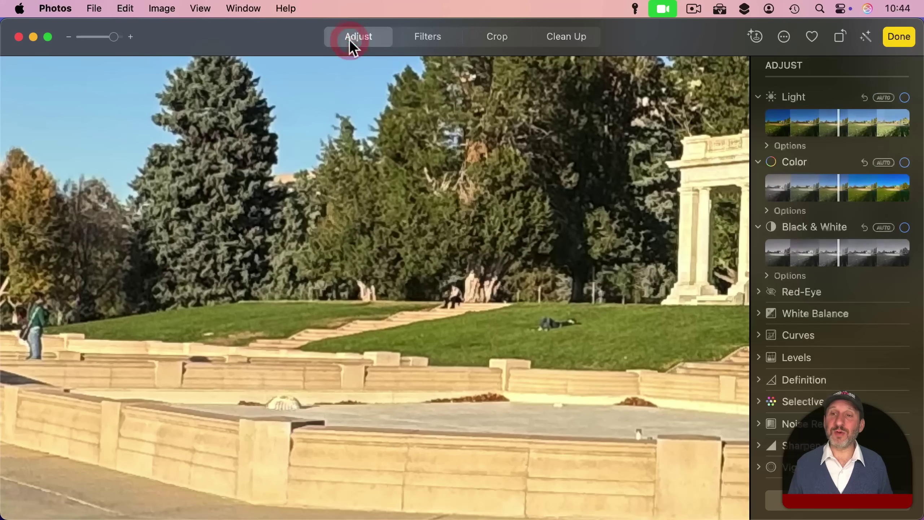
drag(834, 120, 801, 122)
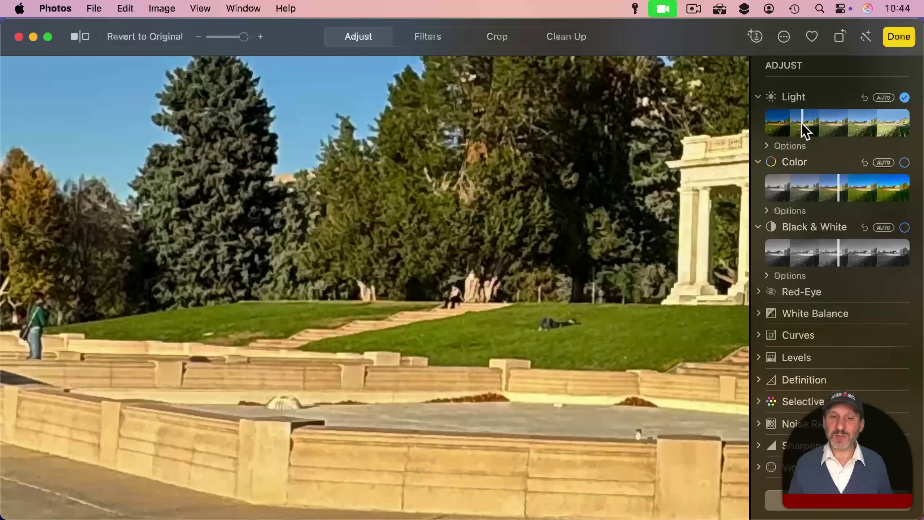
drag(836, 184, 887, 185)
Erase the two lawn people with Clean Up, then reset Clean Up and revert to the original.
click(567, 38)
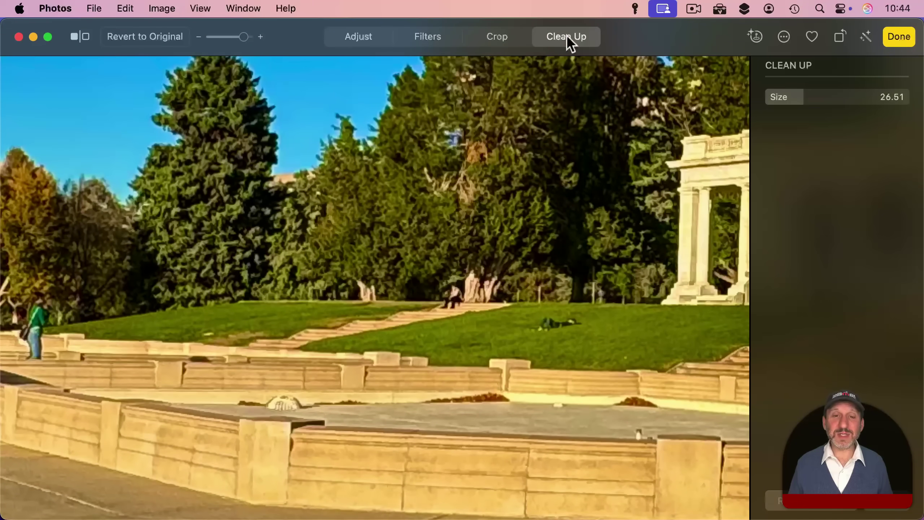
click(456, 295)
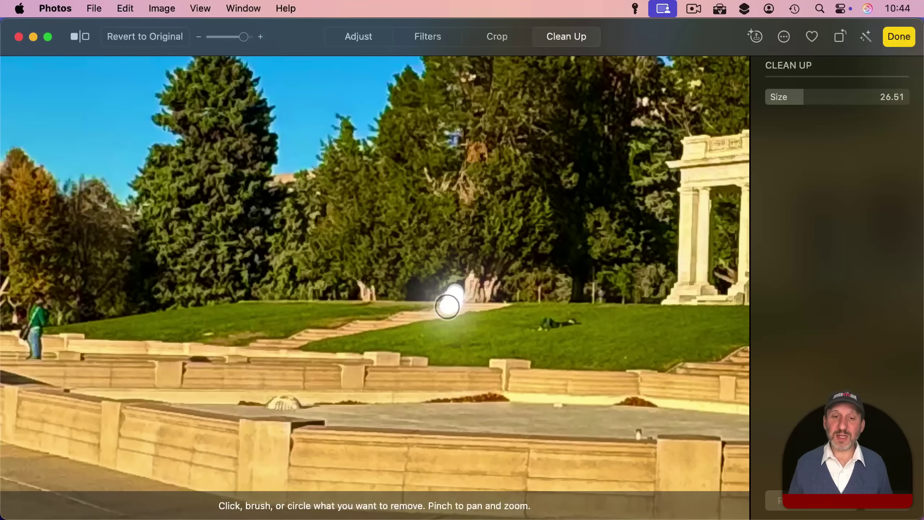
click(545, 323)
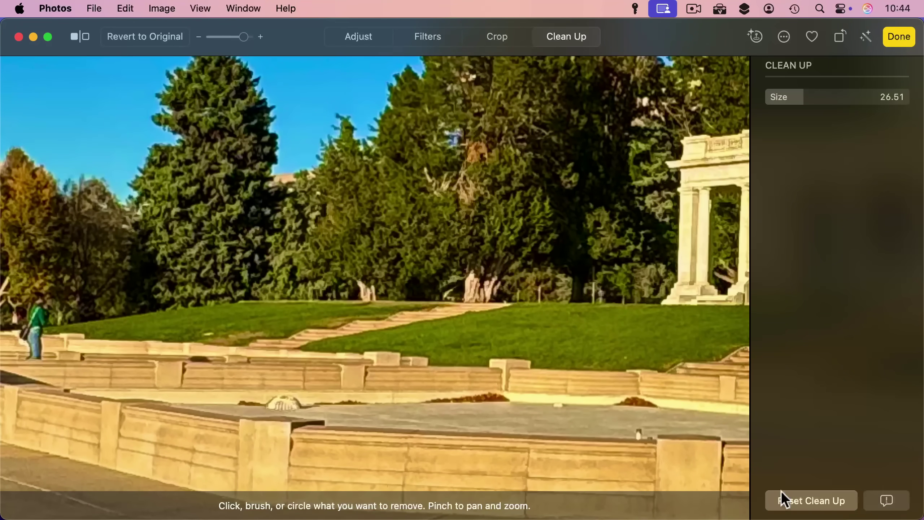
click(778, 499)
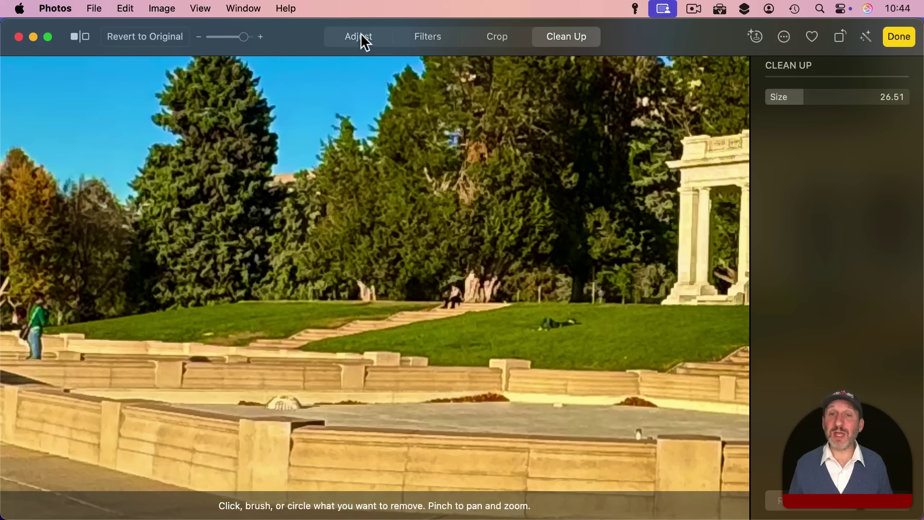
click(156, 35)
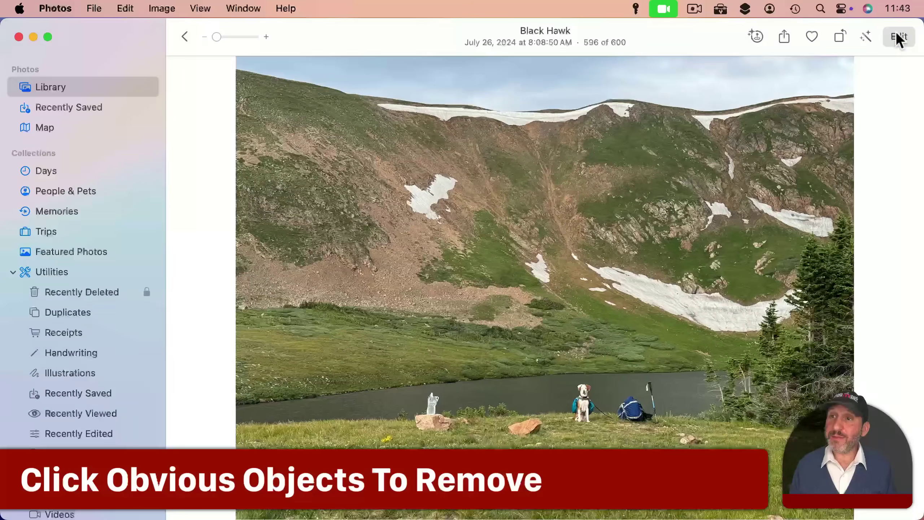
Use Clean Up on the Black Hawk lake photo to erase the white bottle, blue gear and trekking pole.
click(897, 35)
click(562, 39)
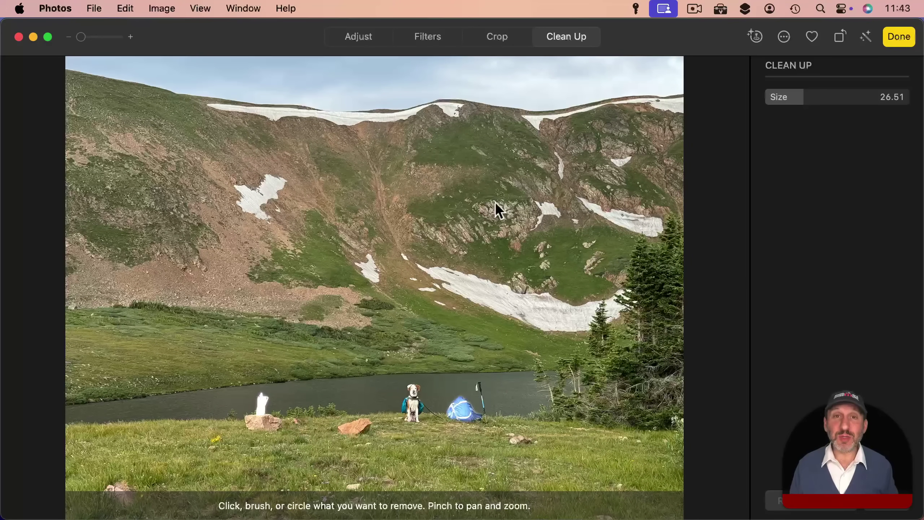
click(262, 403)
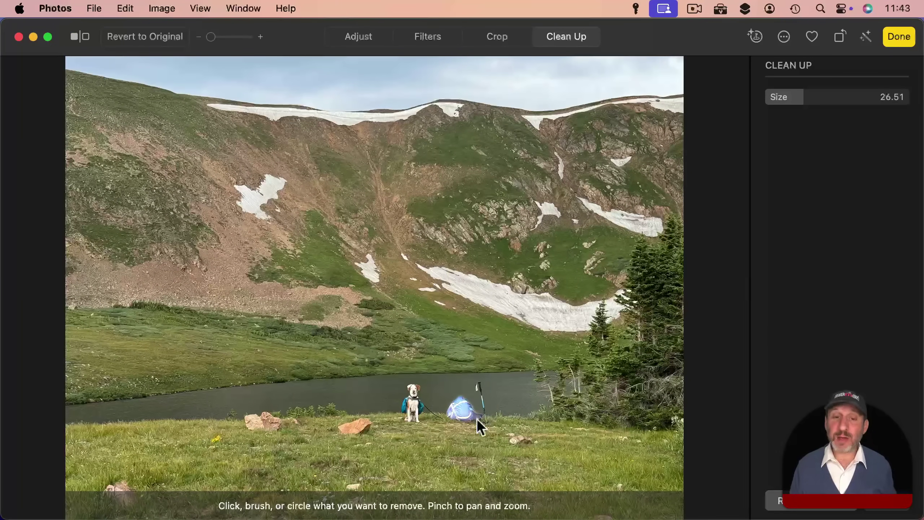
click(457, 409)
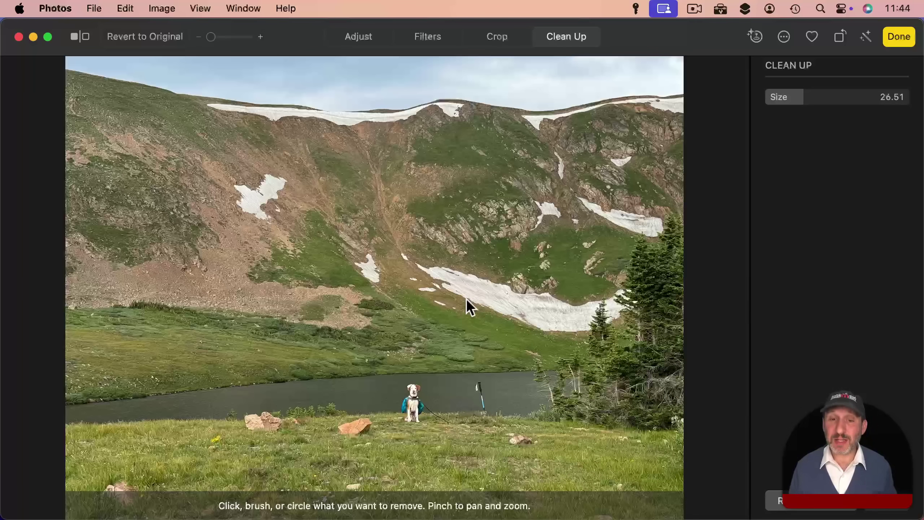
drag(478, 382, 481, 417)
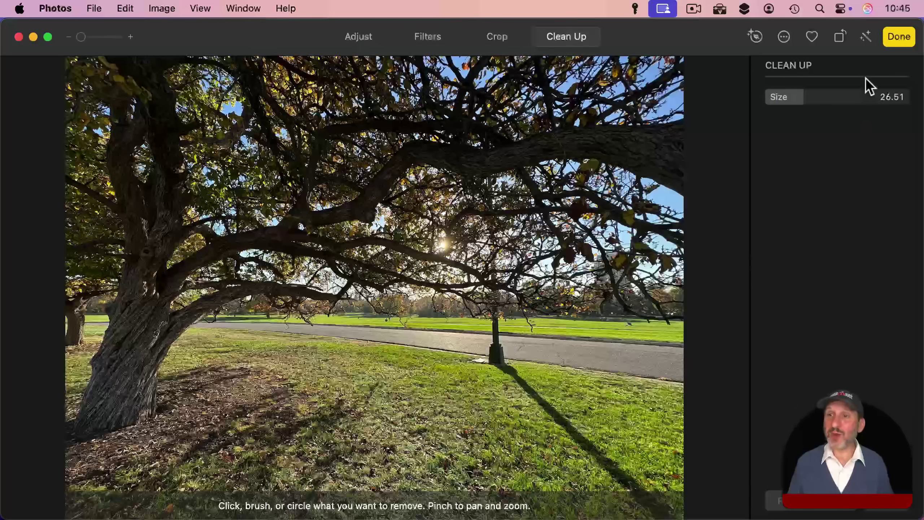
With Clean Up, erase the lamp post's long shadow and then the post itself.
click(568, 36)
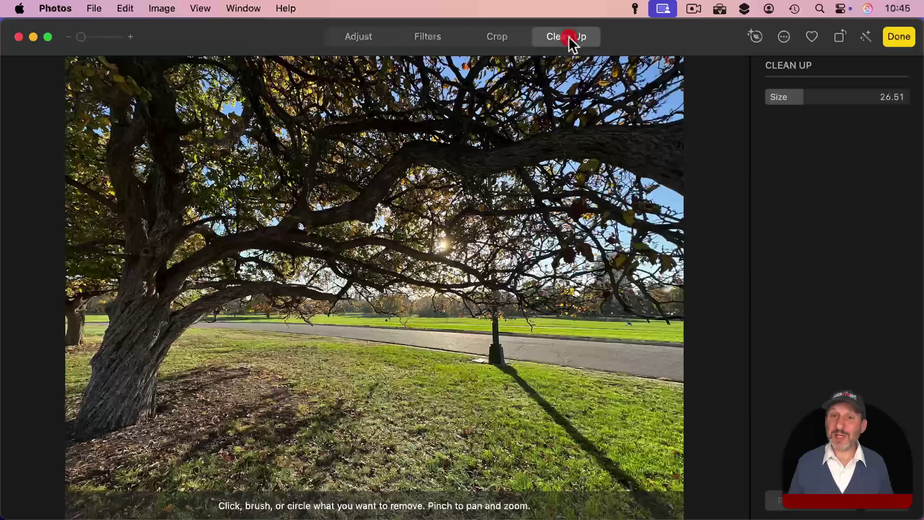
click(507, 371)
mouse_move(516, 375)
mouse_down()
mouse_move(671, 507)
mouse_move(658, 508)
mouse_up()
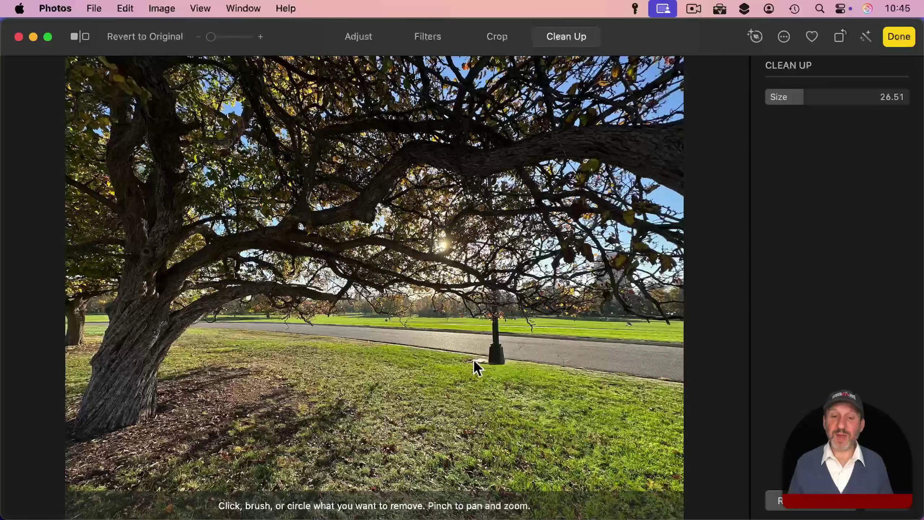
click(498, 347)
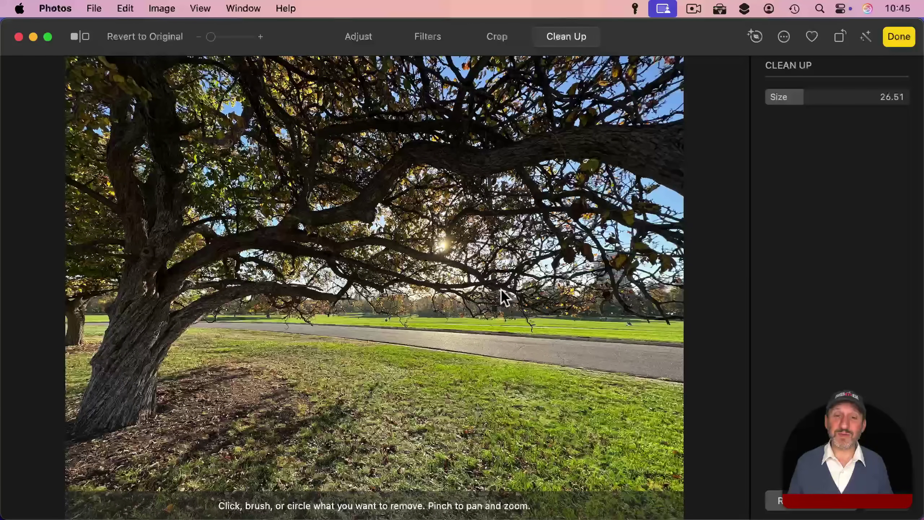
Zoom in to brush away leftover remnants near the path, then fit the photo back in view.
scroll(491, 264, up, 1)
scroll(491, 264, up, 5)
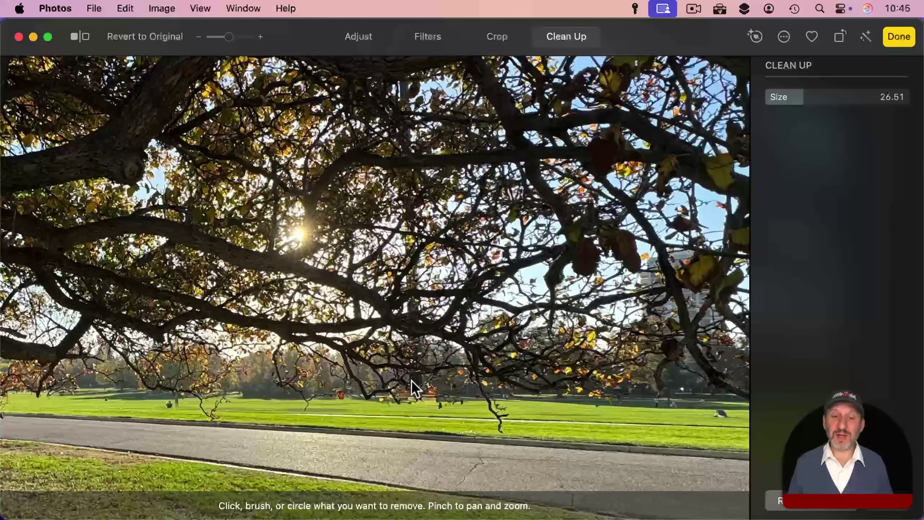
drag(414, 381, 402, 63)
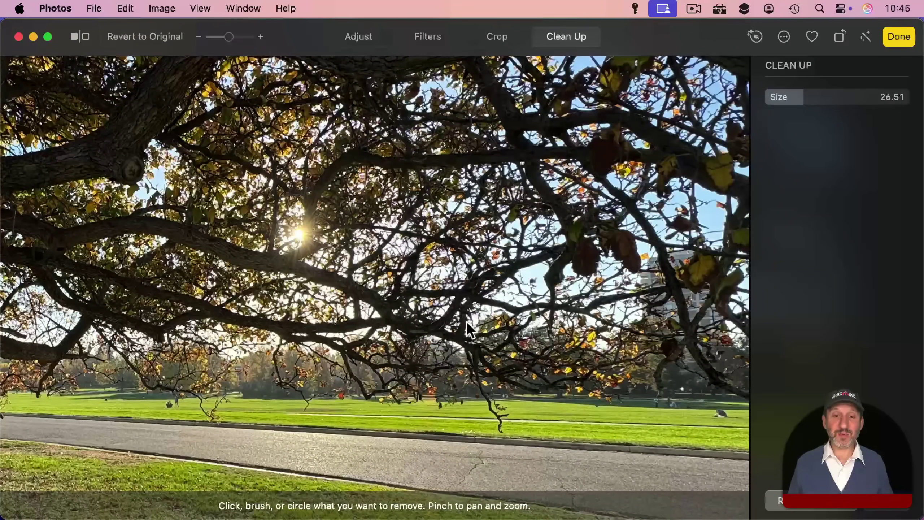
key(z)
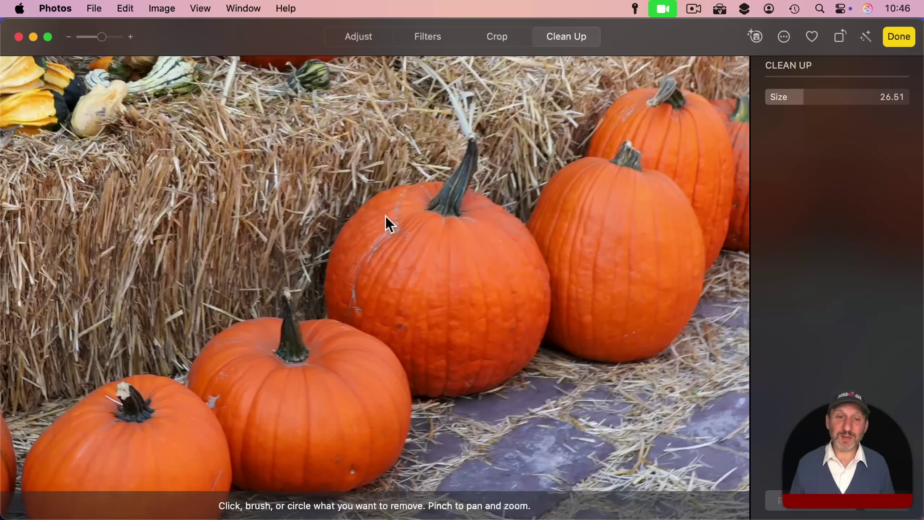
Brush down the central pumpkin's left edge and touch up the leftover streak.
mouse_move(406, 194)
mouse_down()
mouse_move(397, 227)
mouse_move(361, 267)
mouse_move(357, 312)
mouse_up()
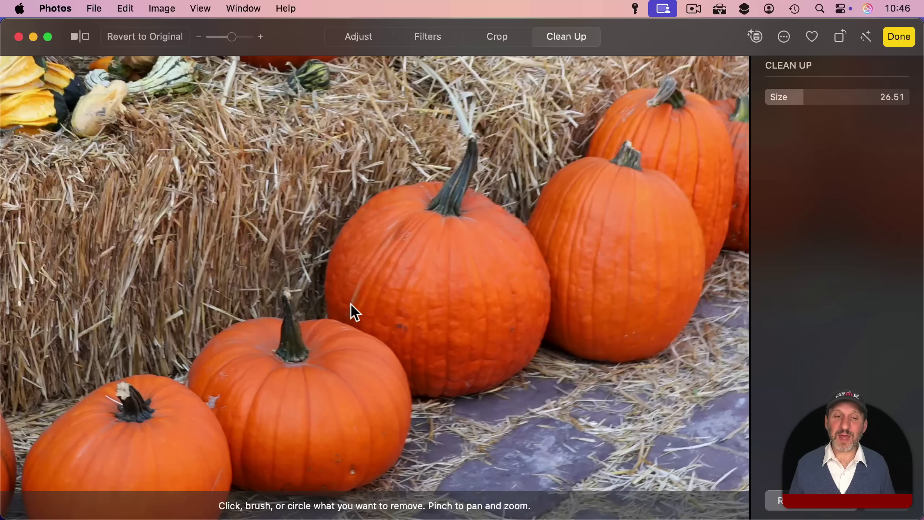
drag(355, 312, 359, 289)
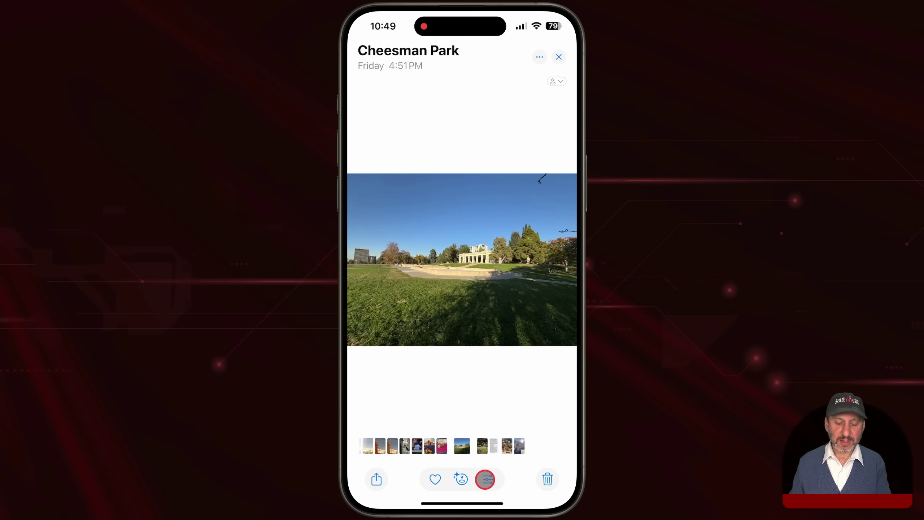
On the iPhone, open the Cheesman Park photo in Clean Up and remove the branch at the top.
click(486, 479)
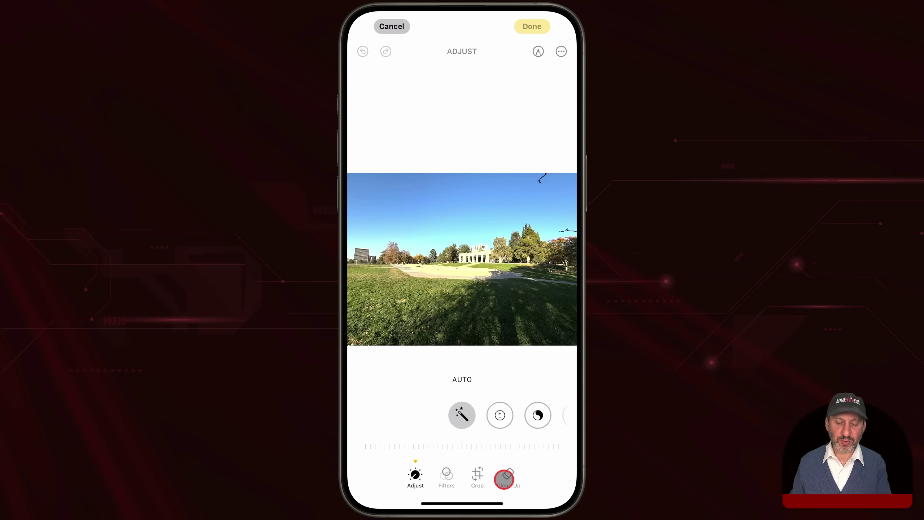
click(510, 475)
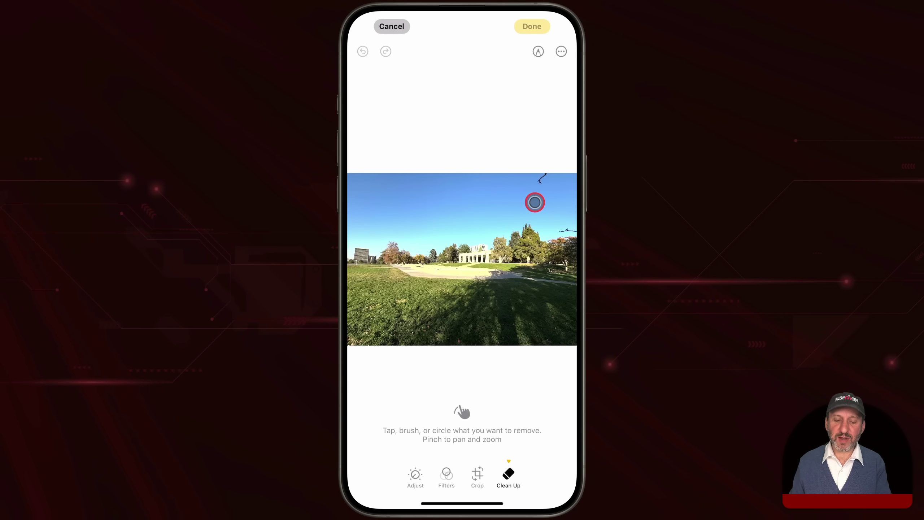
click(537, 181)
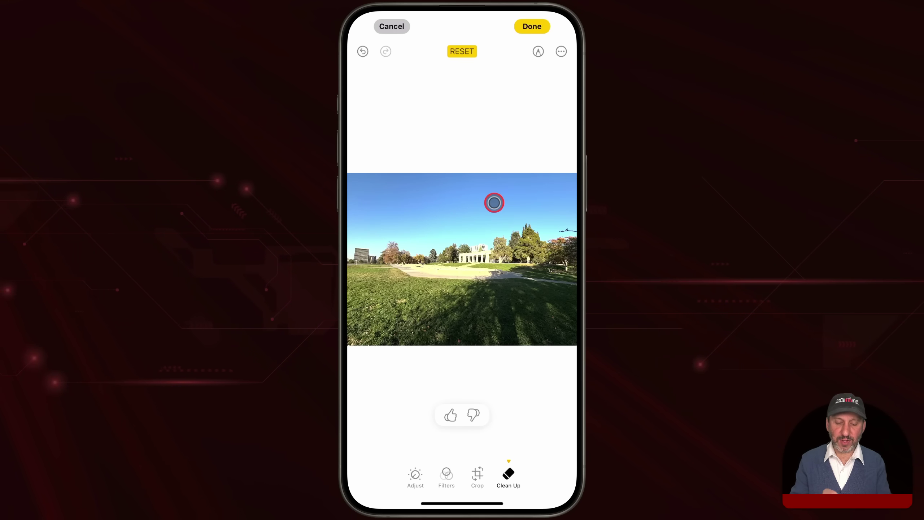
Erase the lying and sitting people, reset all Clean Up removals, and open the ••• options menu.
scroll(494, 202, up, 8)
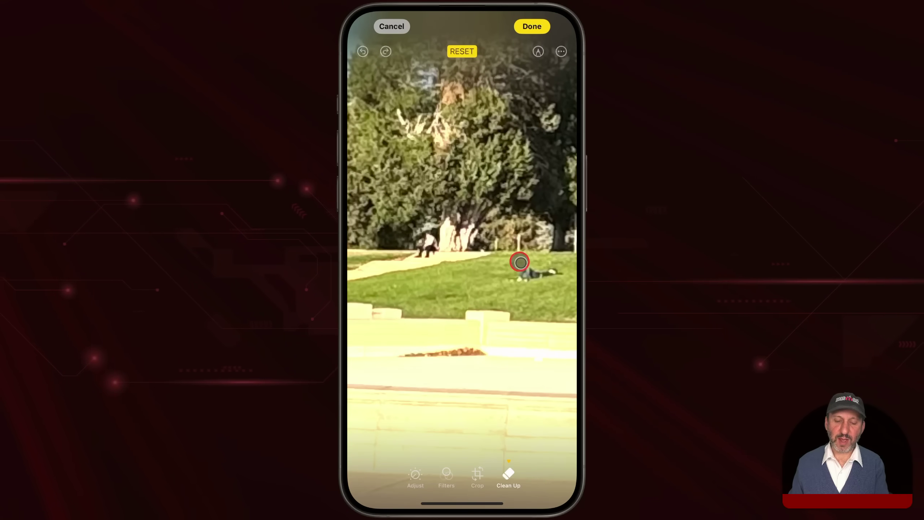
drag(531, 256, 547, 271)
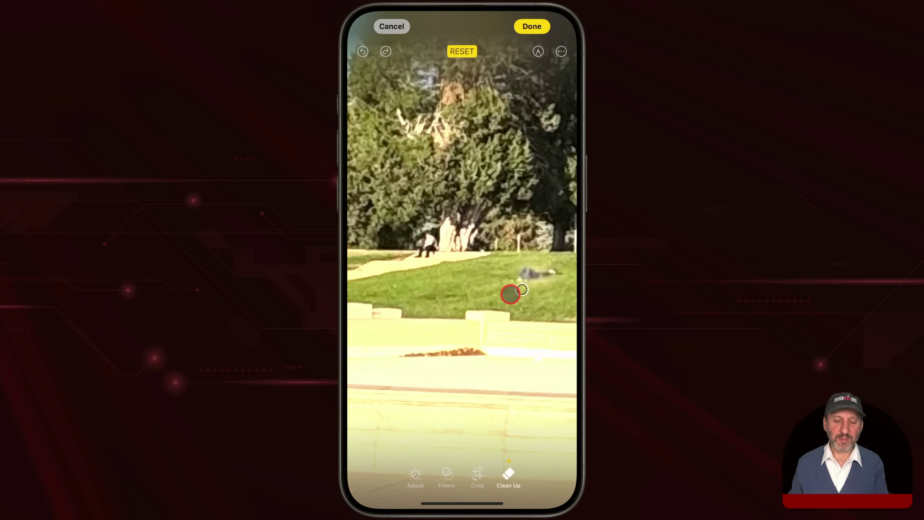
mouse_move(429, 240)
mouse_down()
mouse_move(435, 247)
mouse_move(425, 235)
mouse_up()
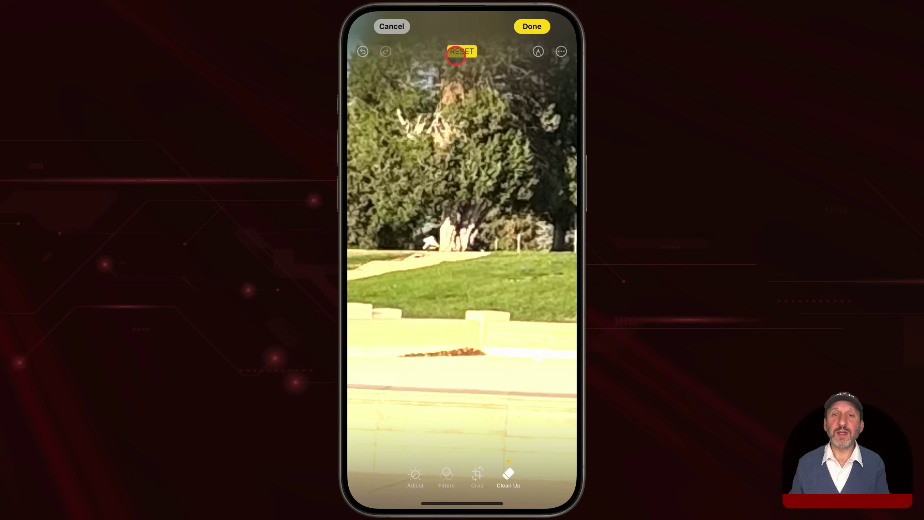
click(457, 53)
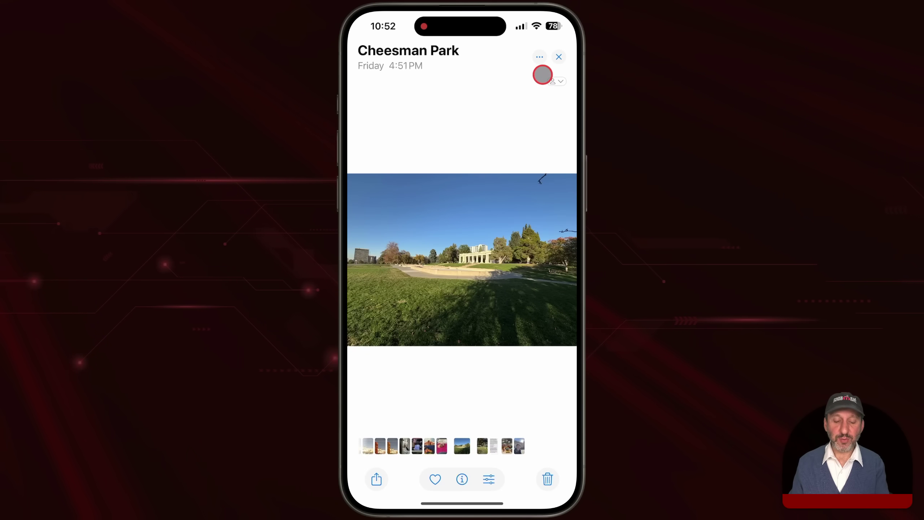
click(540, 56)
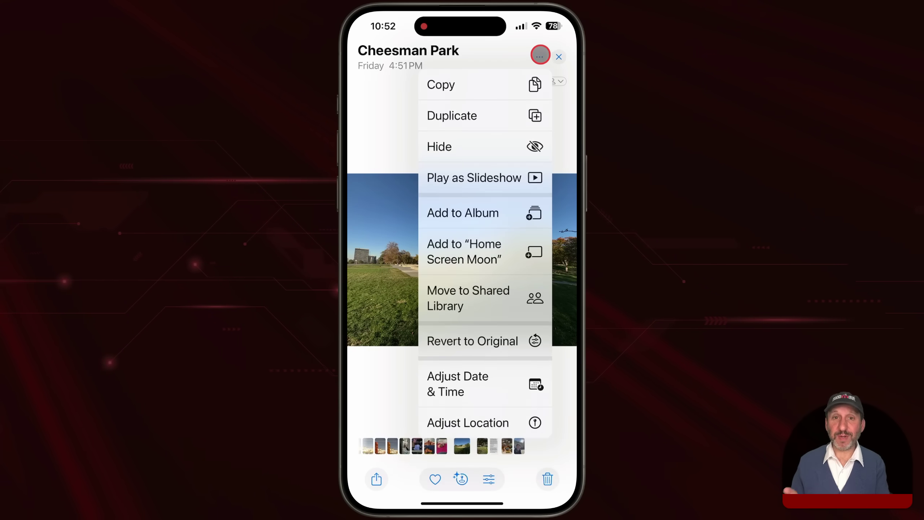